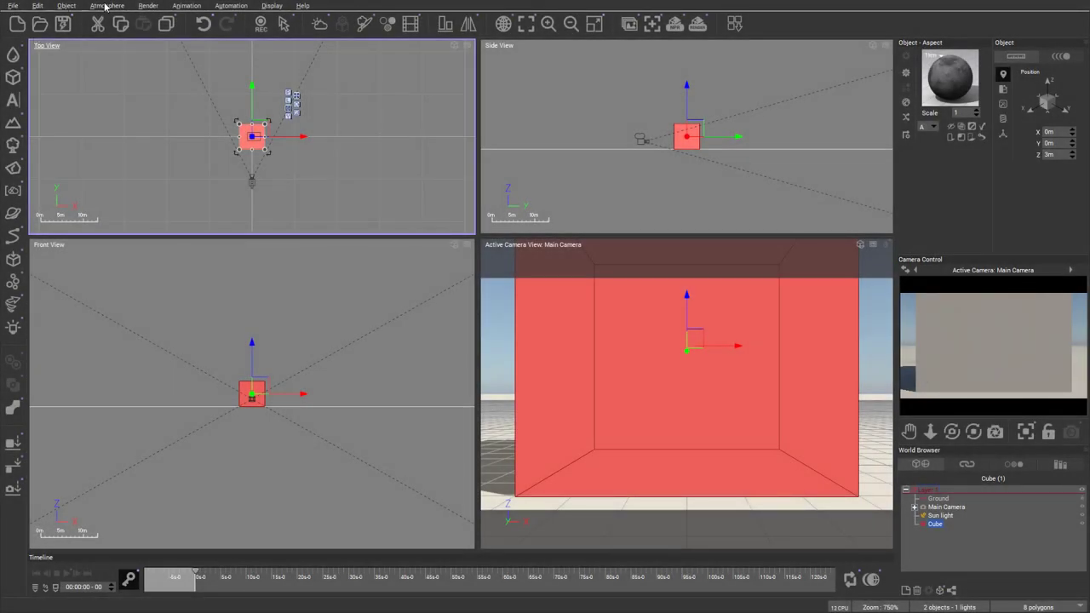
Browse the File, Object and other top menus, finishing with the File menu open
{"action": "left_click", "coordinate": [13, 7]}
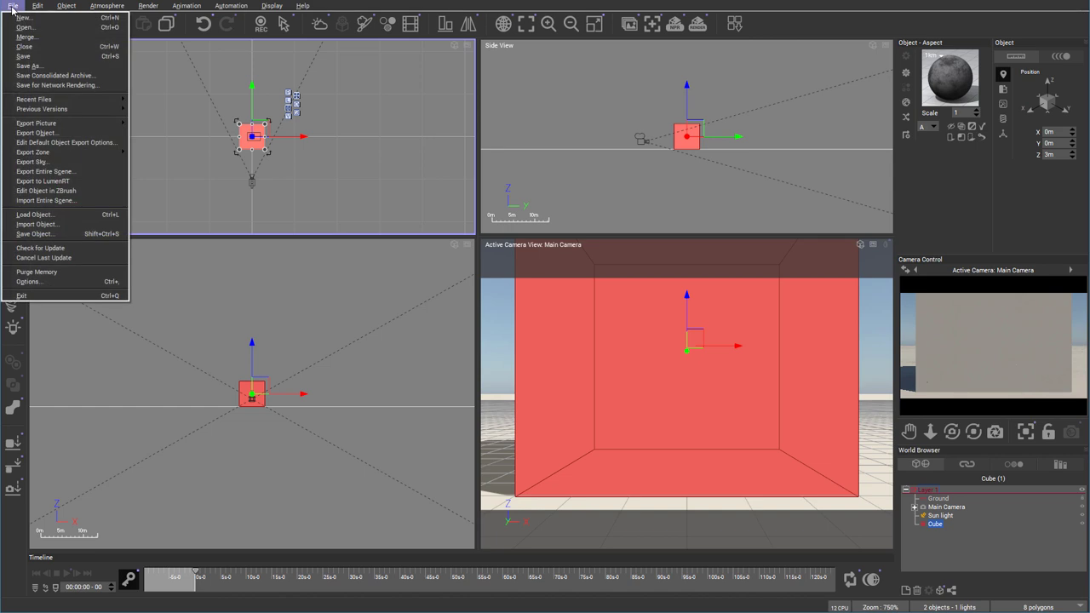
{"action": "left_click", "coordinate": [65, 6]}
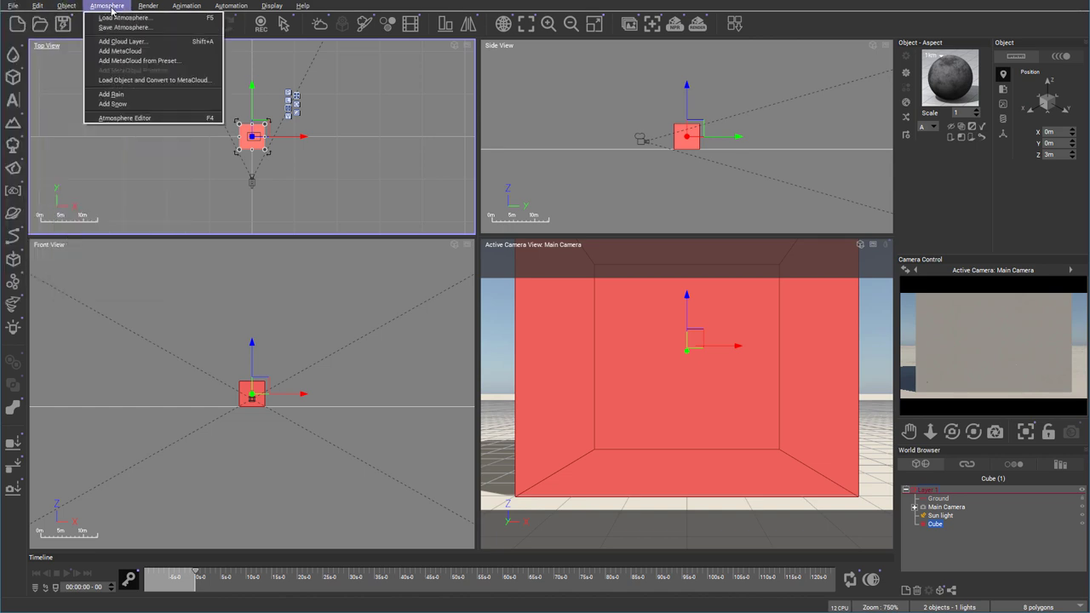
{"action": "mouse_move", "coordinate": [224, 9]}
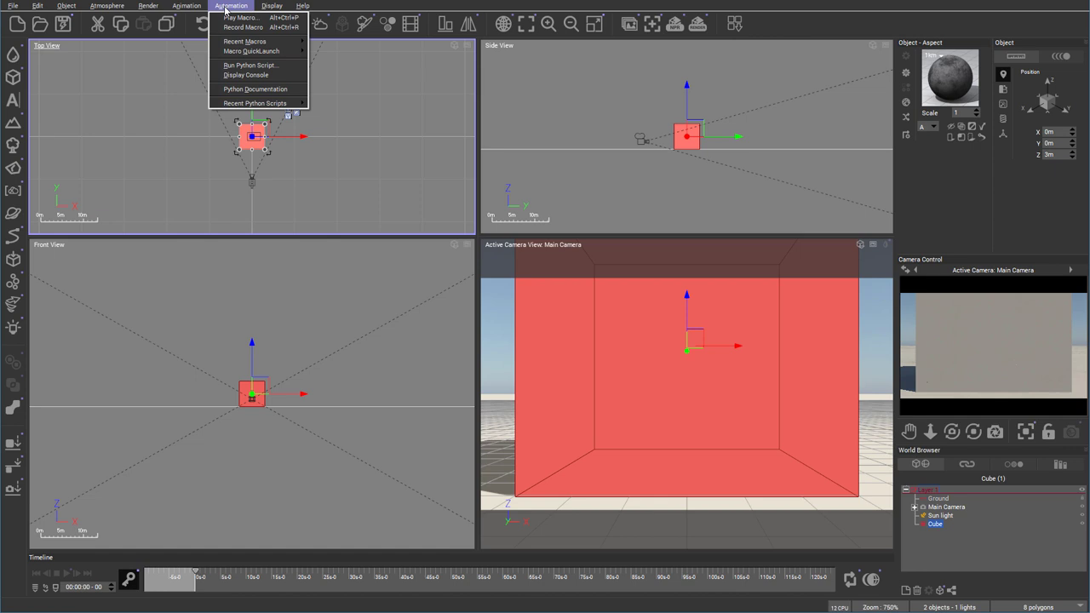
{"action": "mouse_move", "coordinate": [302, 7]}
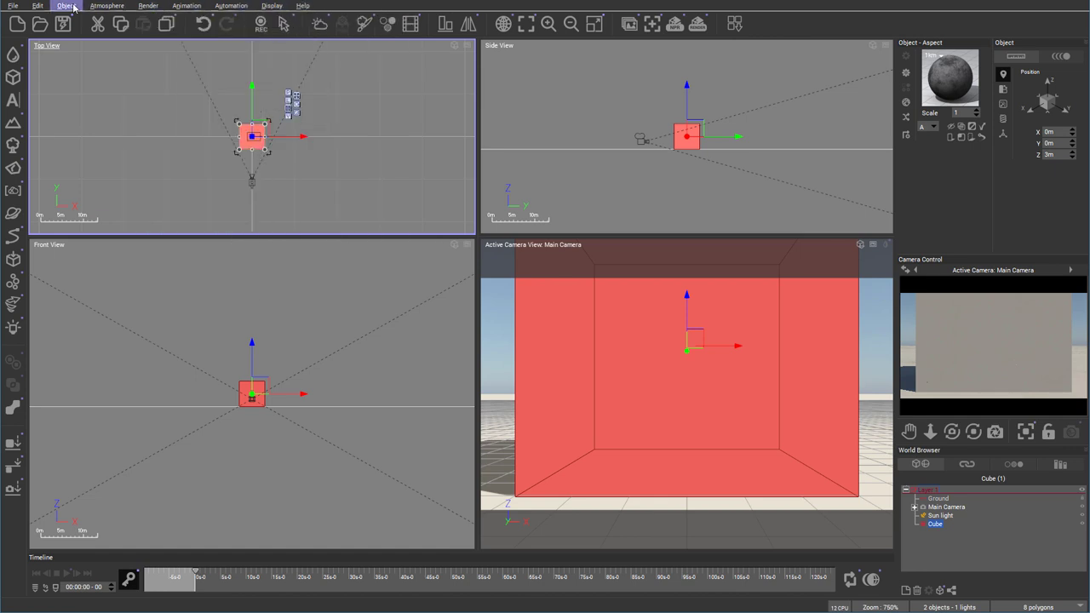
{"action": "mouse_move", "coordinate": [13, 7]}
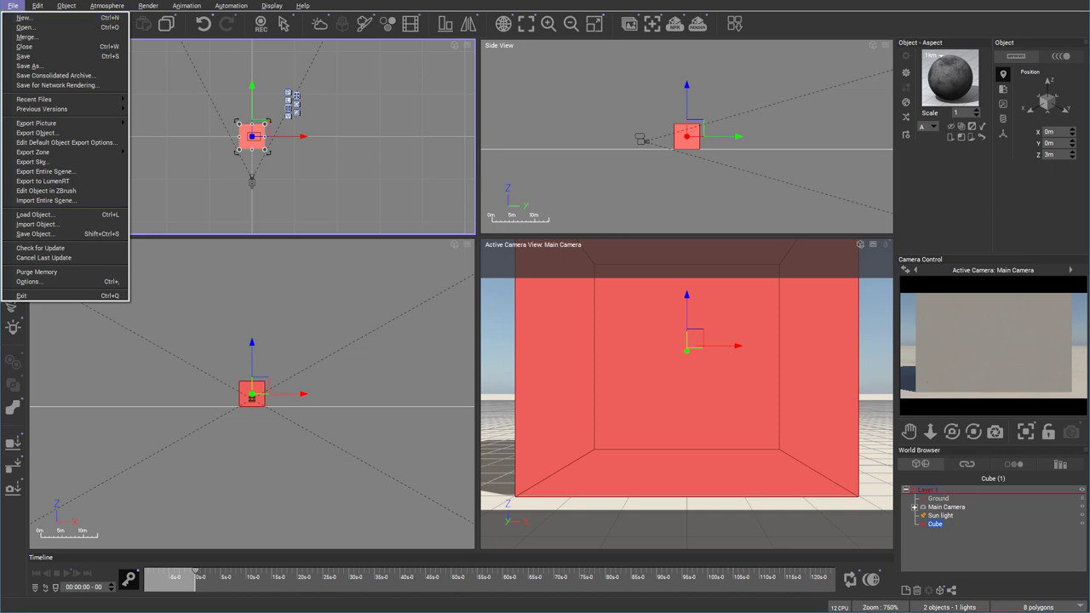
Close the File menu, look through Atmosphere and Animation, then reselect the red cube
{"action": "key", "text": "Escape"}
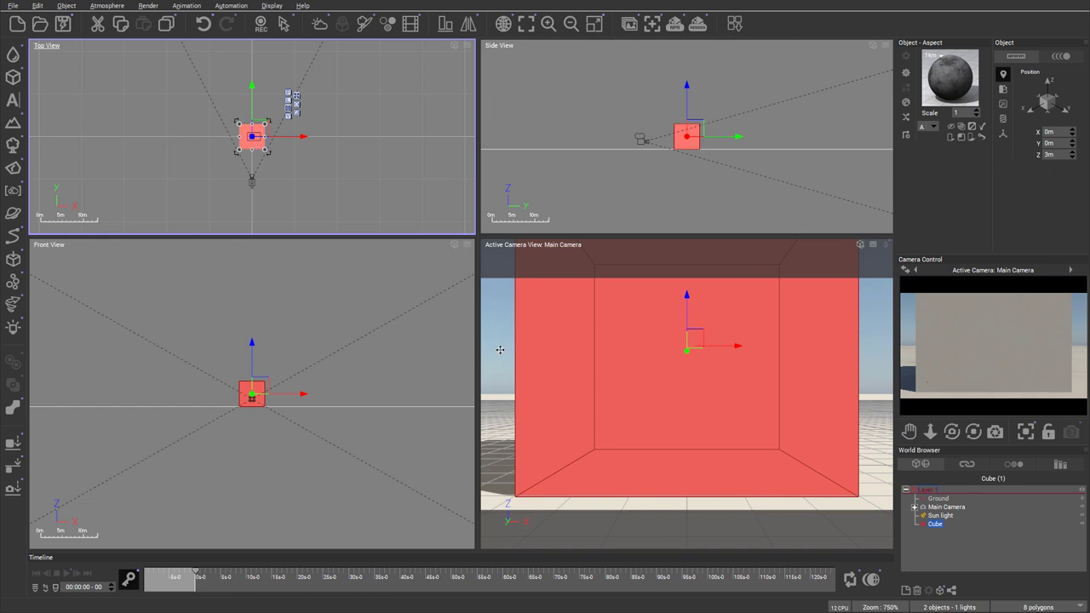
{"action": "left_click", "coordinate": [104, 7]}
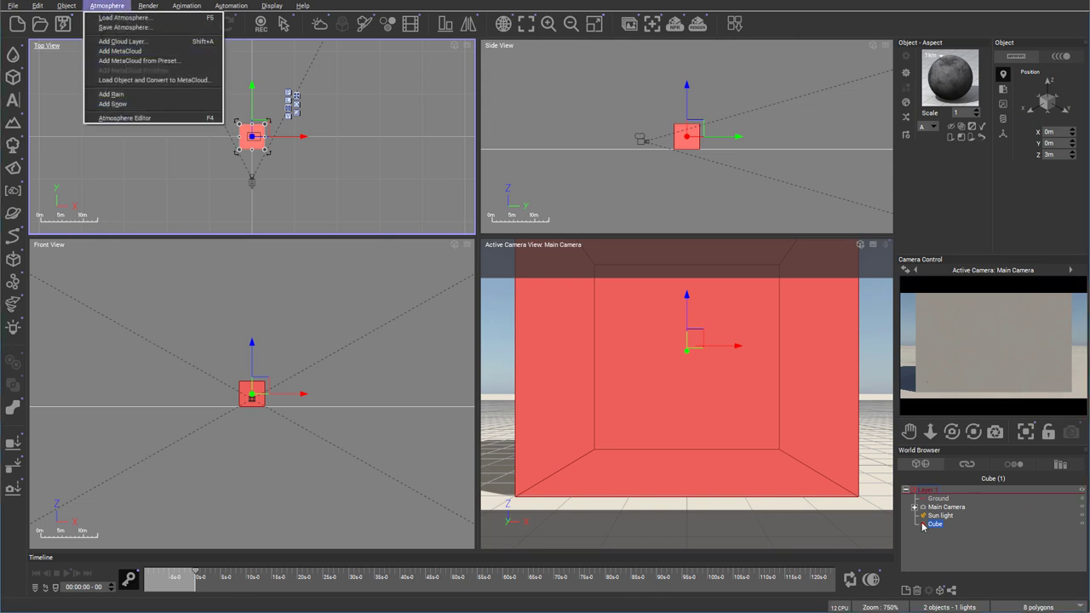
{"action": "mouse_move", "coordinate": [188, 7]}
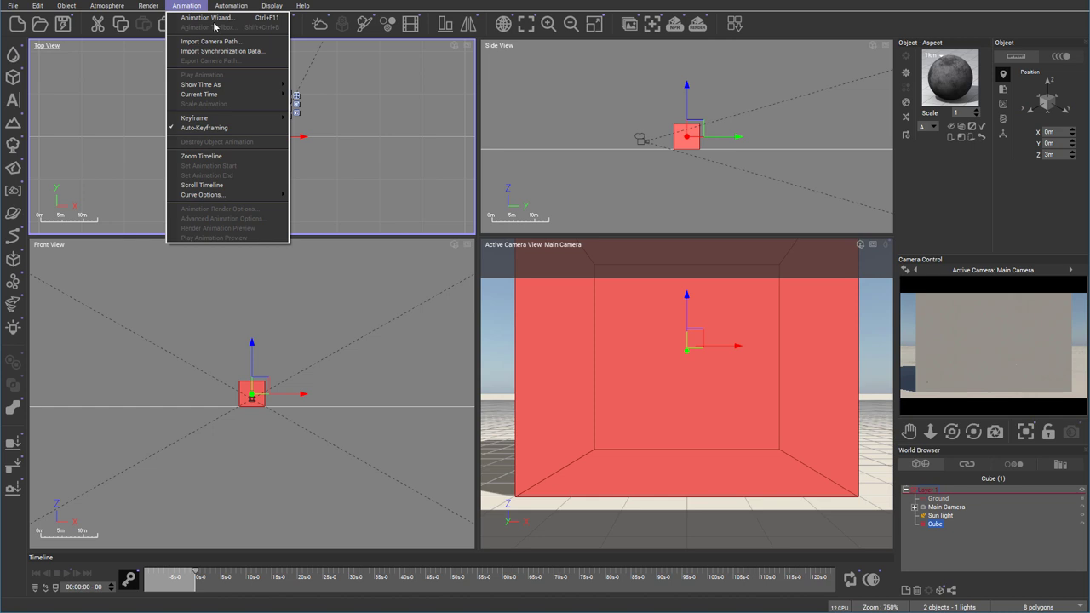
{"action": "left_click", "coordinate": [369, 120]}
{"action": "left_click", "coordinate": [259, 129]}
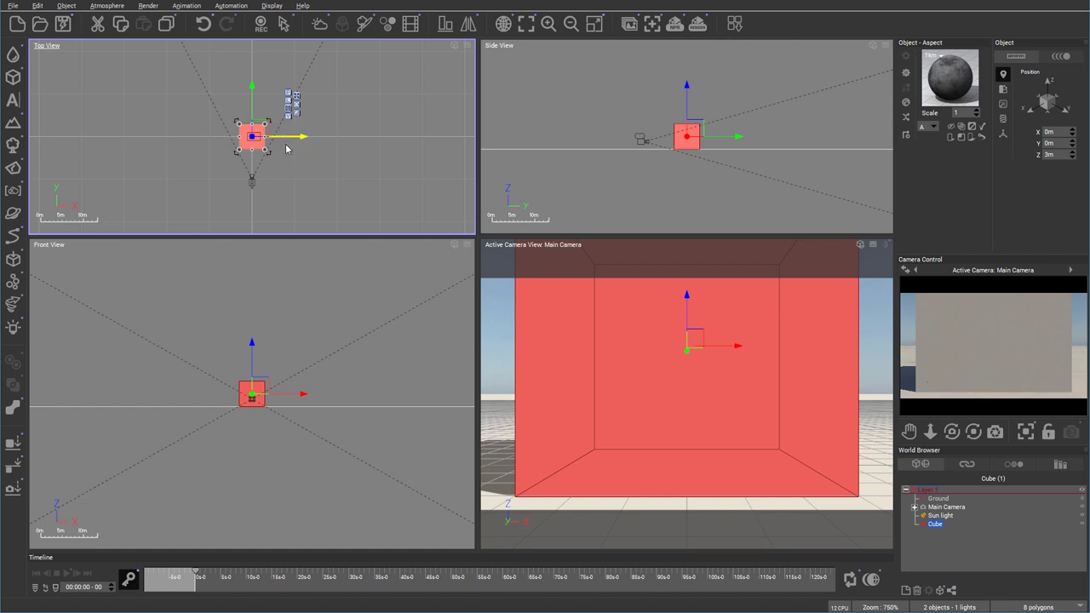
Delete the cube, add a Terrain object, and bring up the terrain's context options
{"action": "key", "text": "Delete"}
{"action": "left_click", "coordinate": [13, 123]}
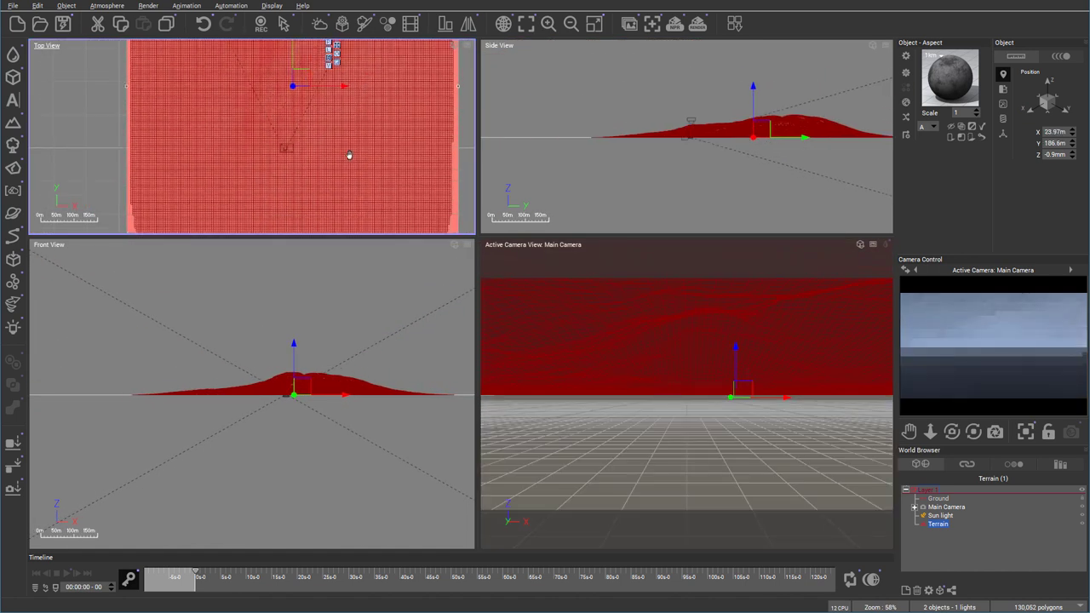
{"action": "right_click", "coordinate": [370, 133]}
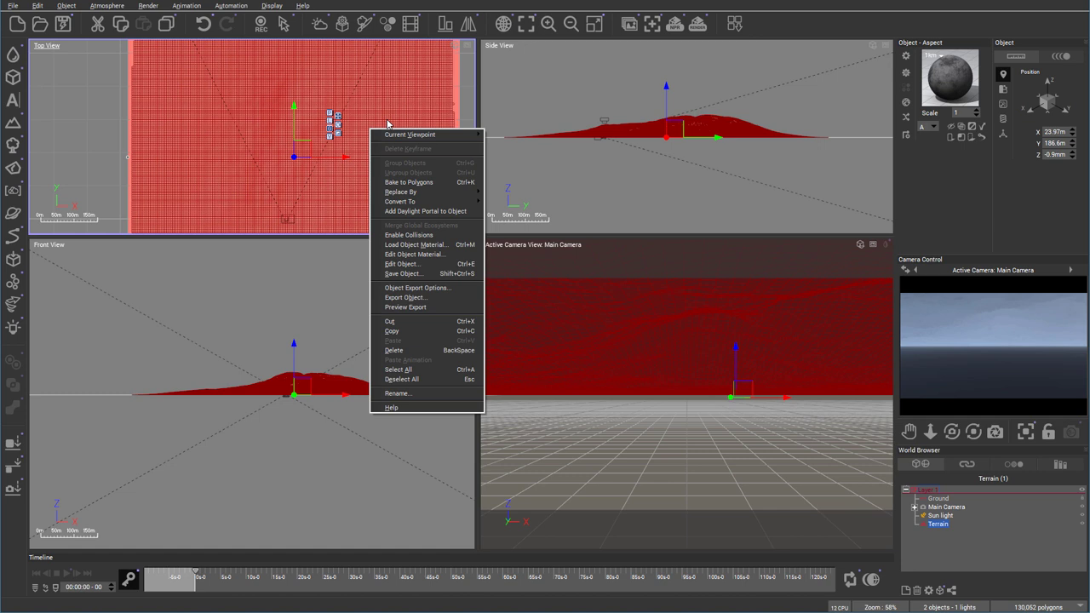
{"action": "mouse_move", "coordinate": [413, 138]}
Open the Terrain Editor with Edit Object, then by double-clicking, closing it each time
{"action": "left_click", "coordinate": [433, 264]}
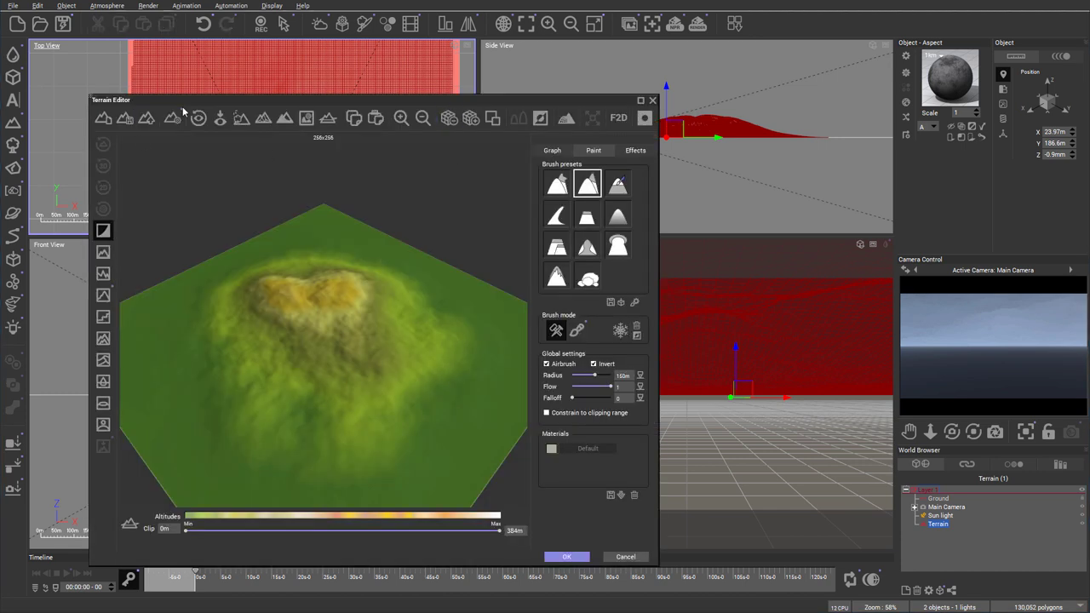
{"action": "key", "text": "Escape"}
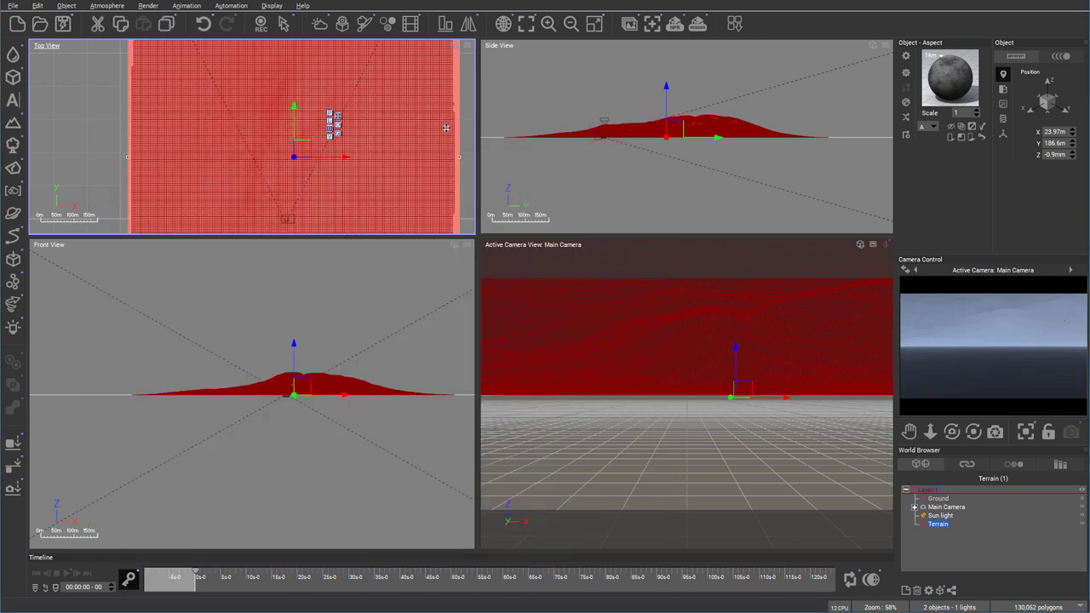
{"action": "double_click", "coordinate": [409, 146]}
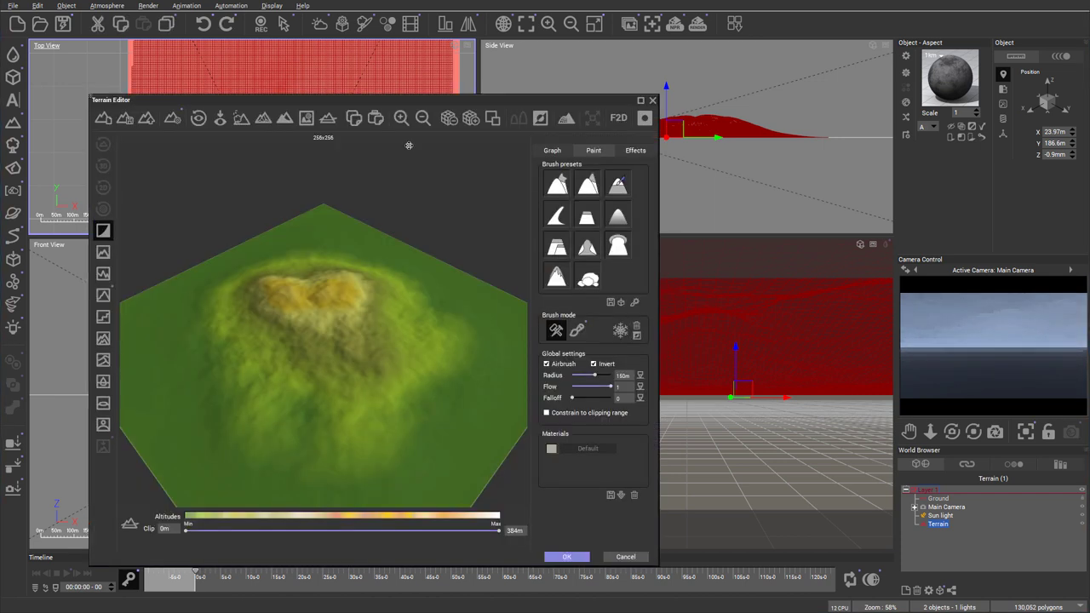
{"action": "left_click", "coordinate": [652, 102]}
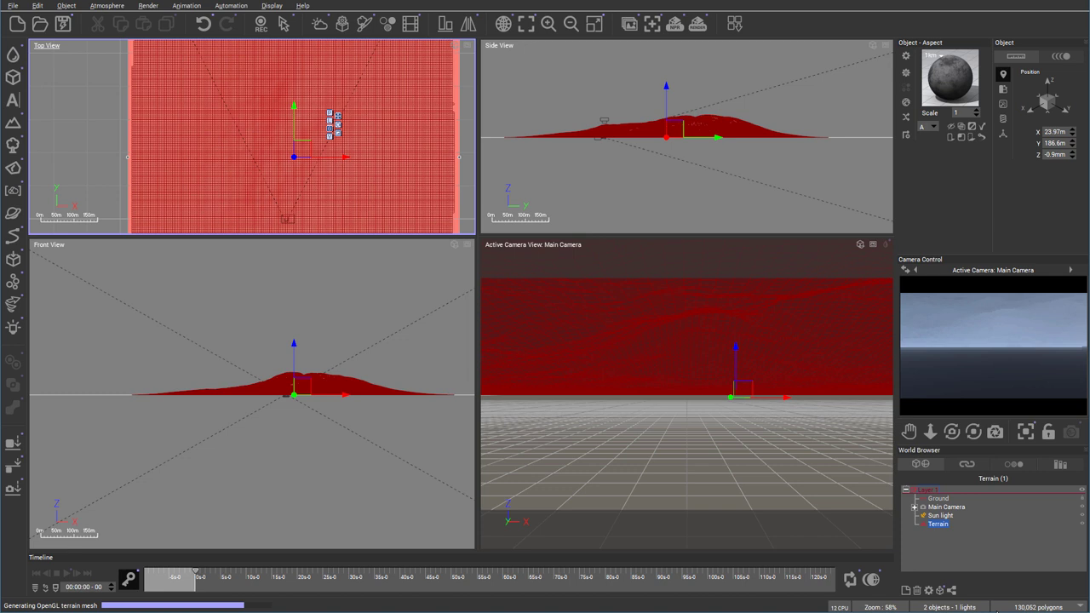
Reopen the Terrain Editor from the World Browser's Edit Object option and close it
{"action": "right_click", "coordinate": [938, 525]}
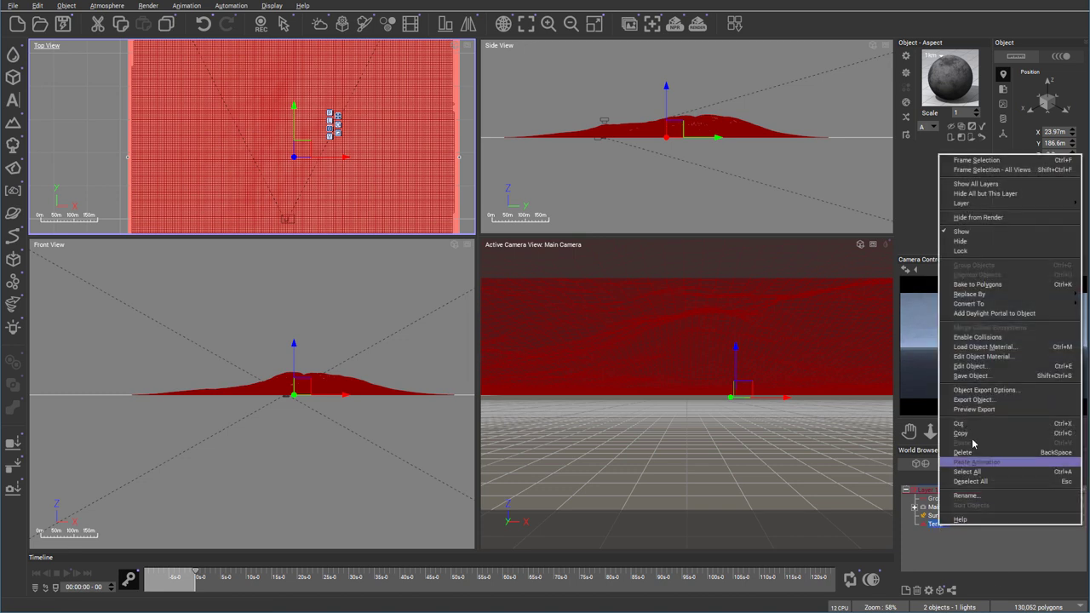
{"action": "left_click", "coordinate": [970, 366]}
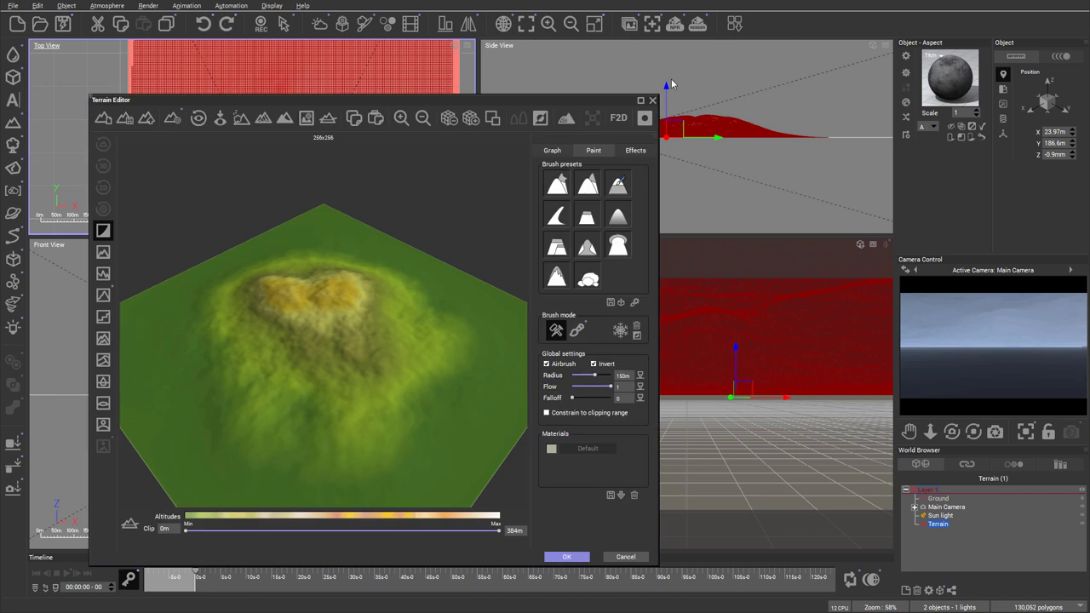
{"action": "left_click", "coordinate": [653, 98]}
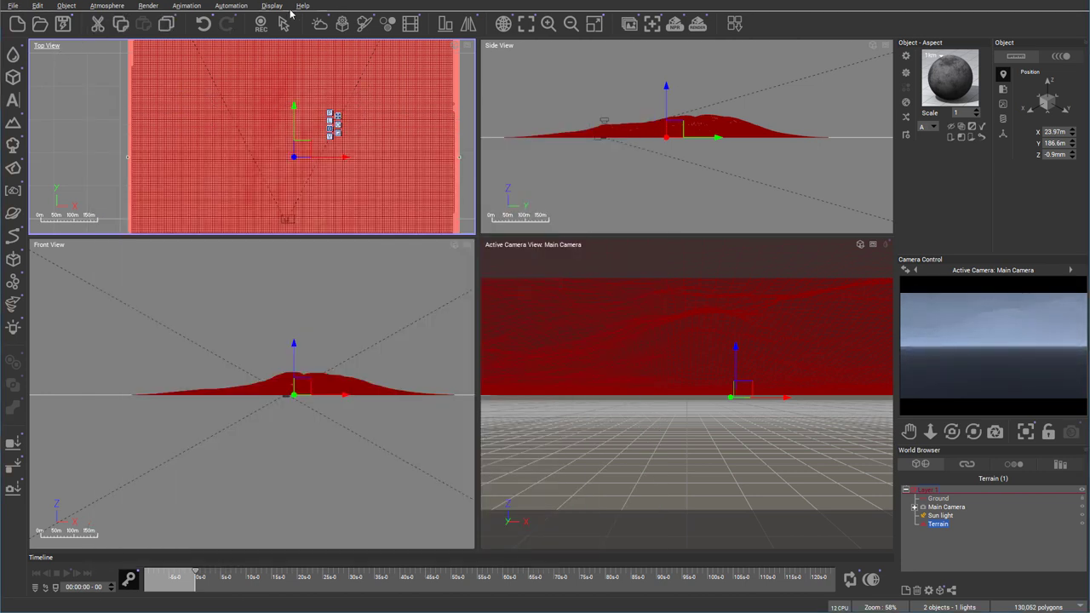
Open and close the Terrain Editor from Object > Edit Object, then zoom the views out
{"action": "left_click", "coordinate": [35, 6]}
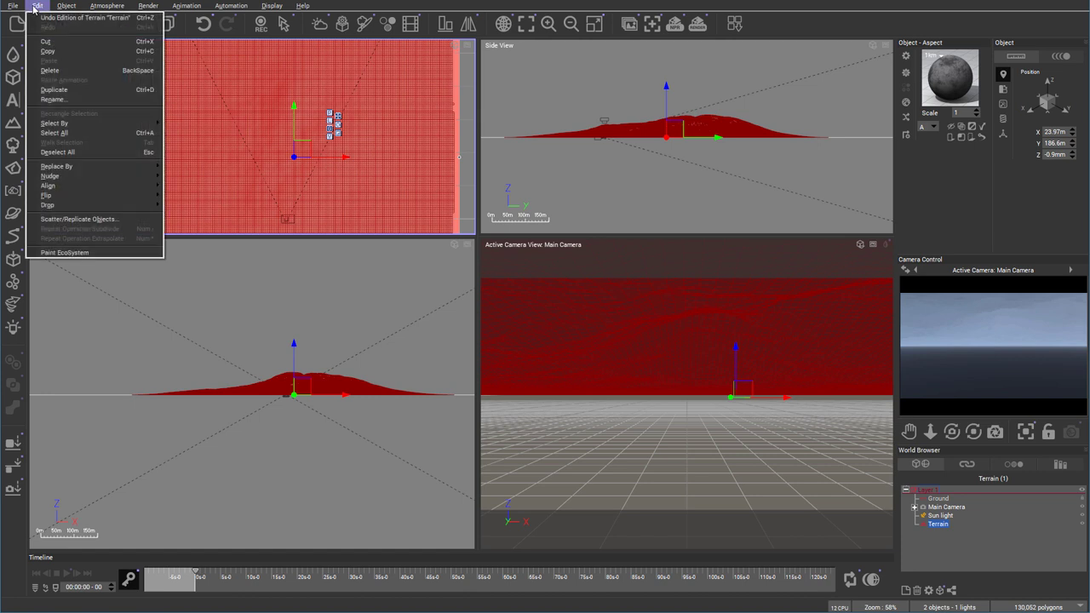
{"action": "mouse_move", "coordinate": [64, 12]}
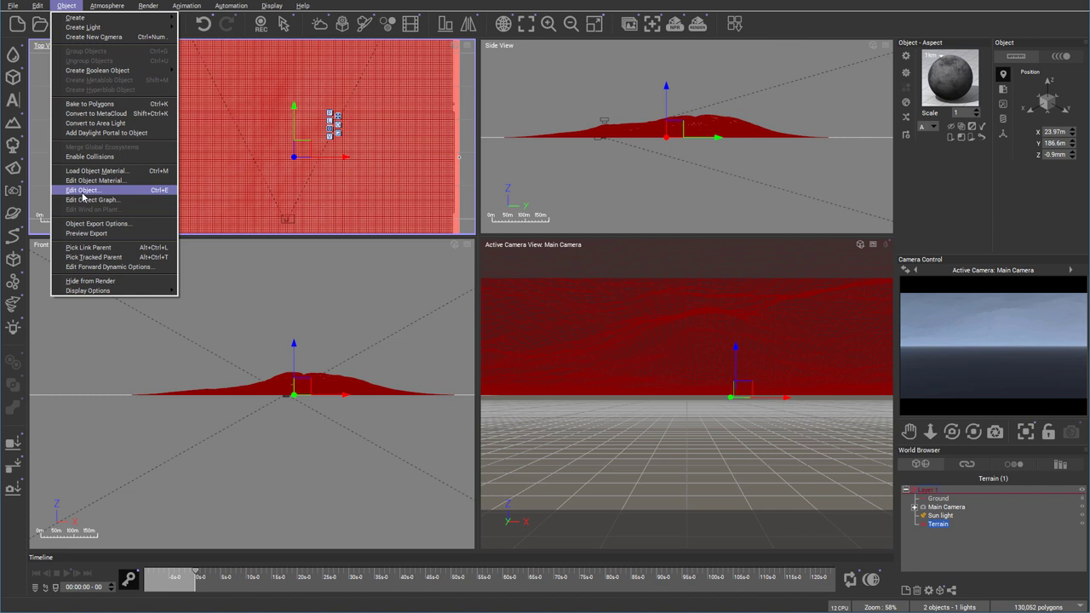
{"action": "left_click", "coordinate": [81, 192]}
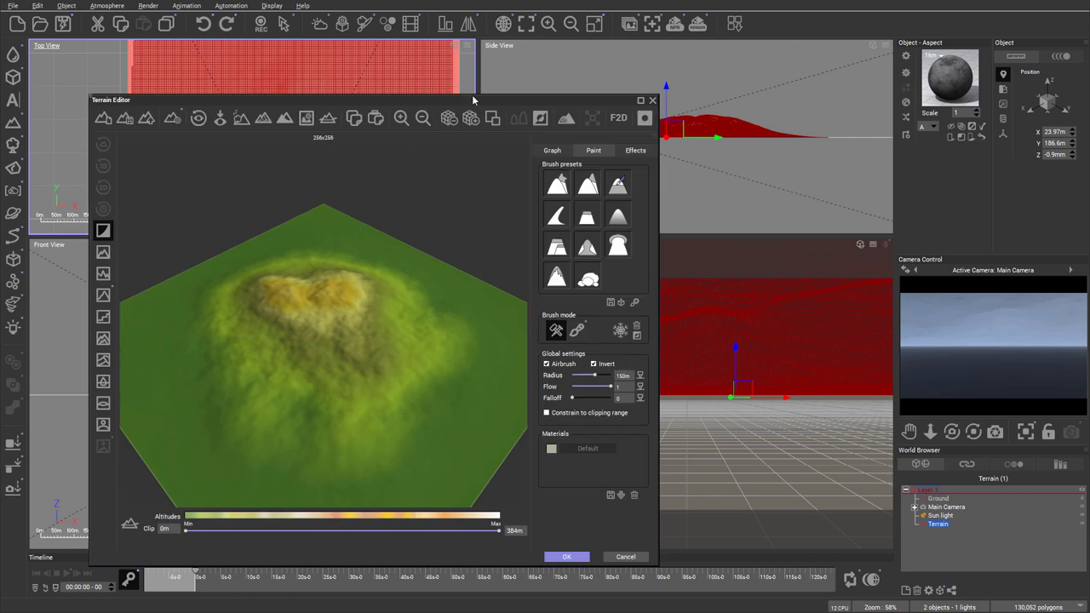
{"action": "left_click", "coordinate": [652, 101]}
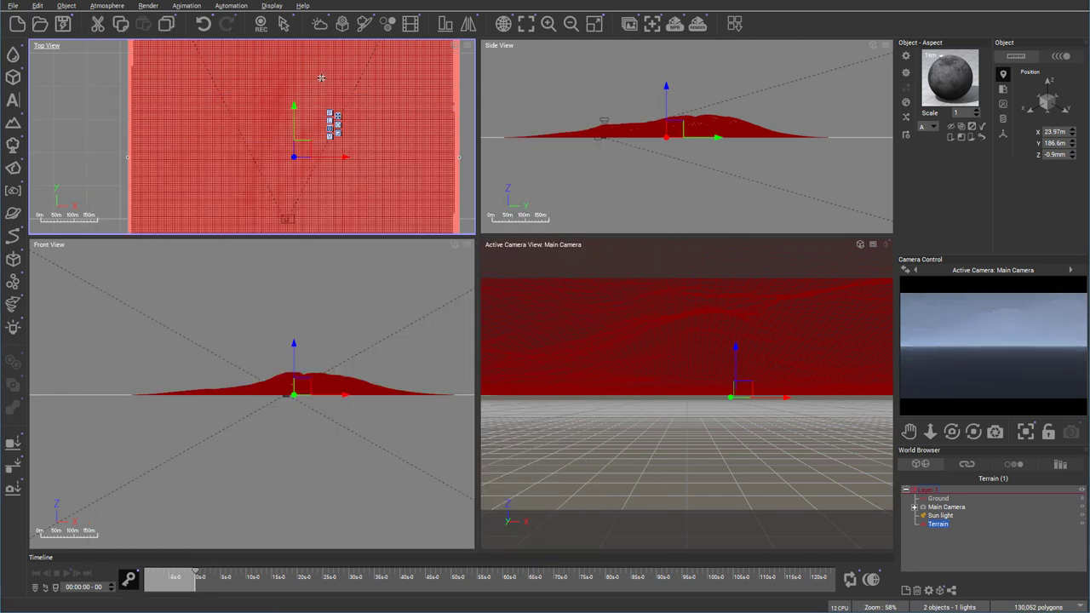
{"action": "scroll", "coordinate": [359, 93], "scroll_direction": "down", "scroll_amount": 1}
{"action": "scroll", "coordinate": [359, 93], "scroll_direction": "down", "scroll_amount": 1}
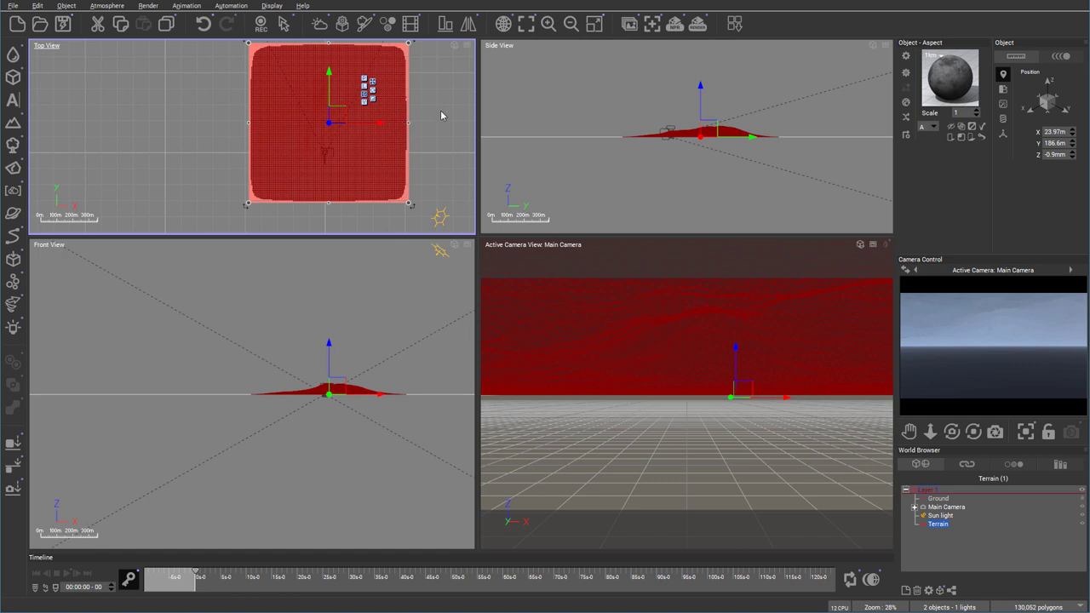
Pan the Top View and drag the splitters down so the Top and Side views are taller
{"action": "right_click_drag", "start_coordinate": [442, 111], "coordinate": [411, 126]}
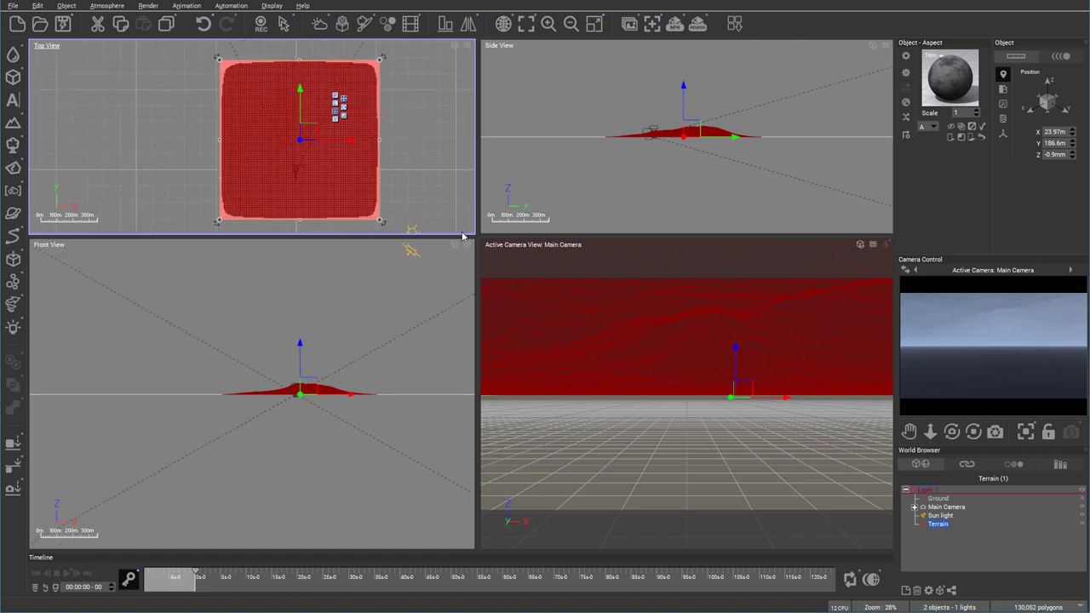
{"action": "left_click_drag", "start_coordinate": [458, 236], "coordinate": [458, 285]}
{"action": "left_click_drag", "start_coordinate": [580, 236], "coordinate": [581, 288]}
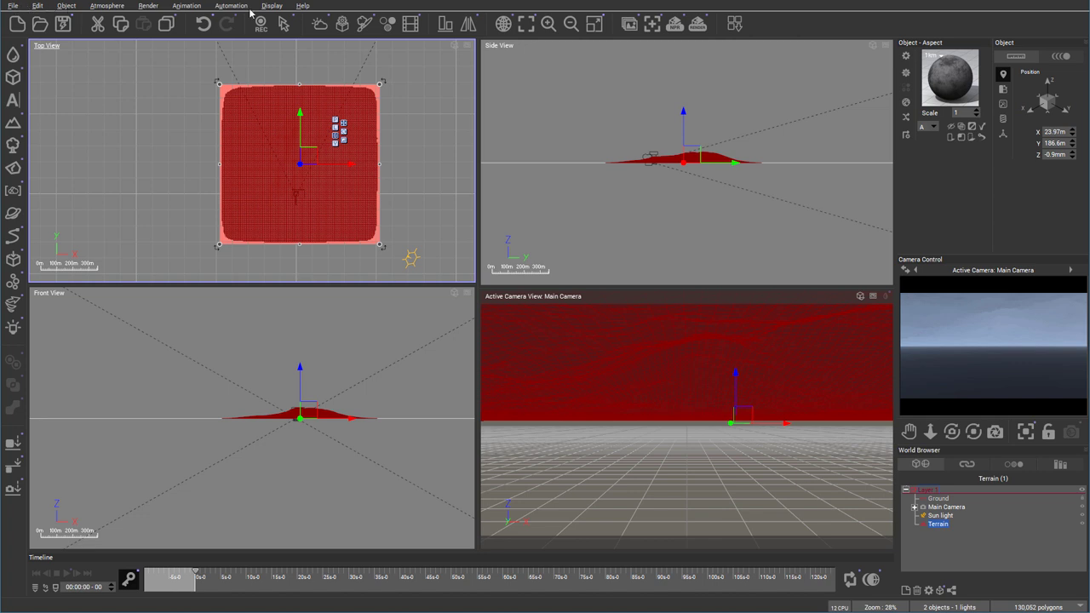
{"action": "left_click", "coordinate": [13, 6]}
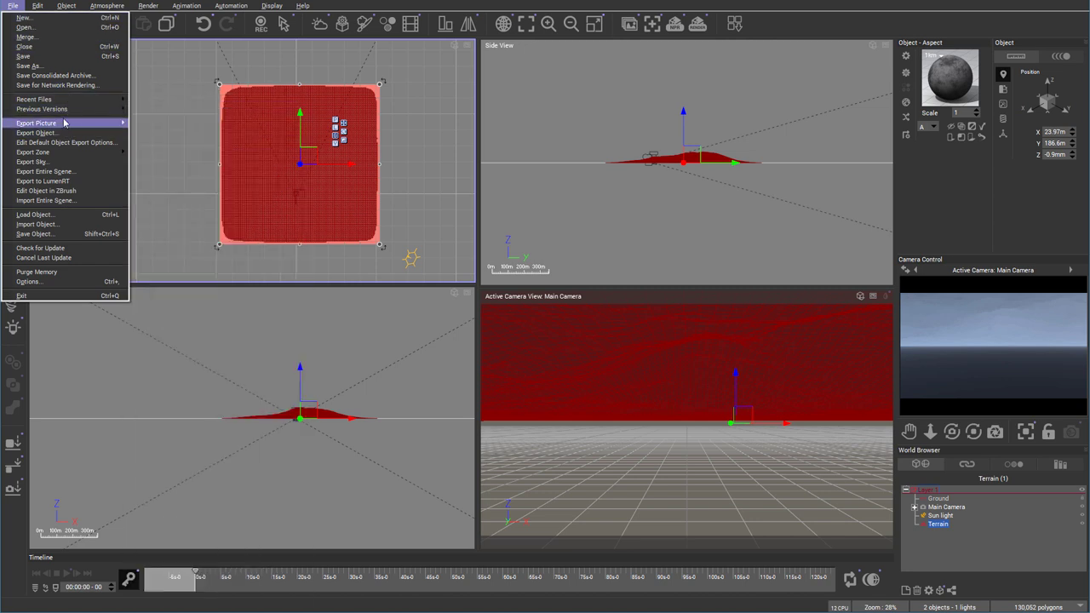
{"action": "mouse_move", "coordinate": [64, 99]}
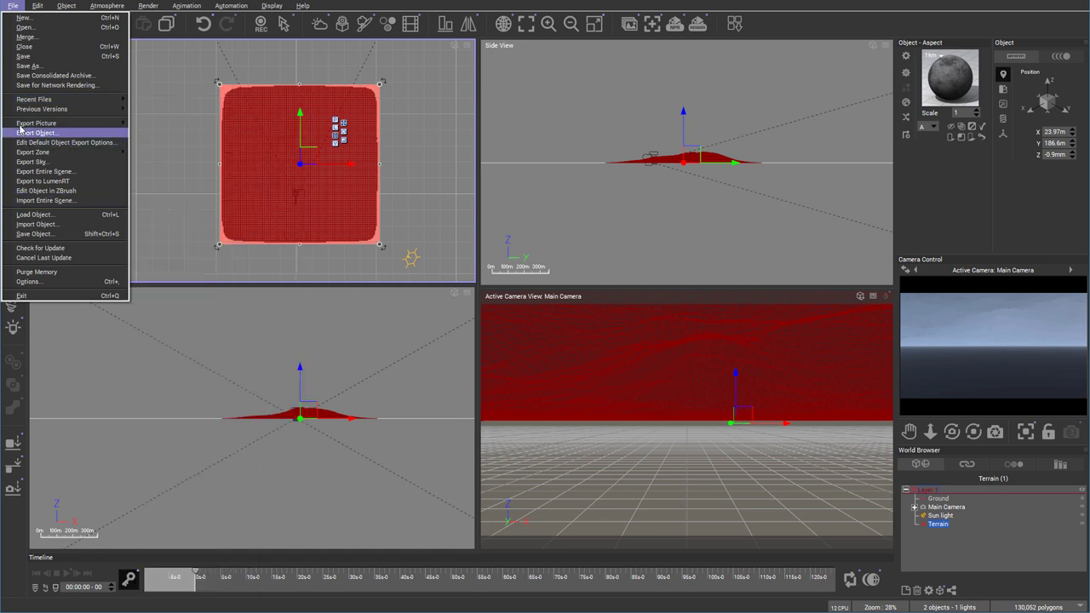
{"action": "mouse_move", "coordinate": [20, 126]}
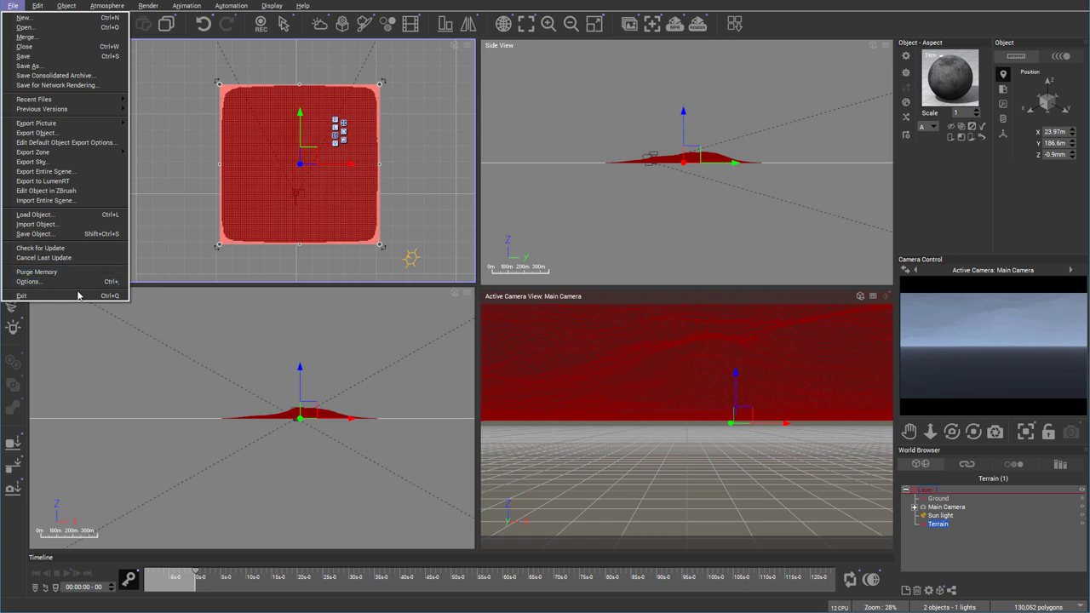
{"action": "left_click", "coordinate": [34, 282]}
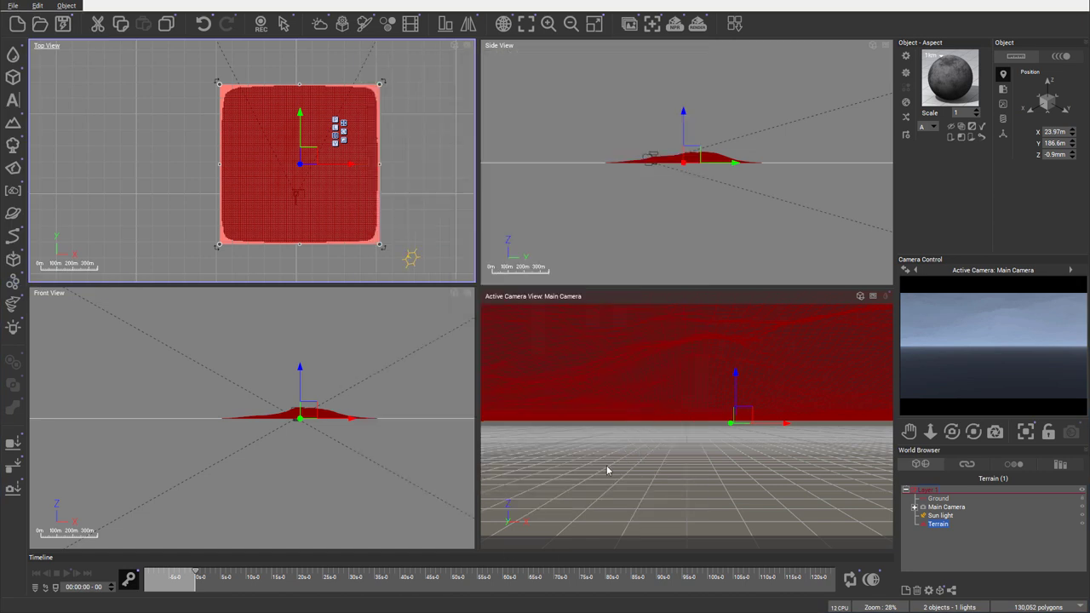
Browse the Edit menu's Select By, Nudge and Flip submenus
{"action": "left_click", "coordinate": [37, 6]}
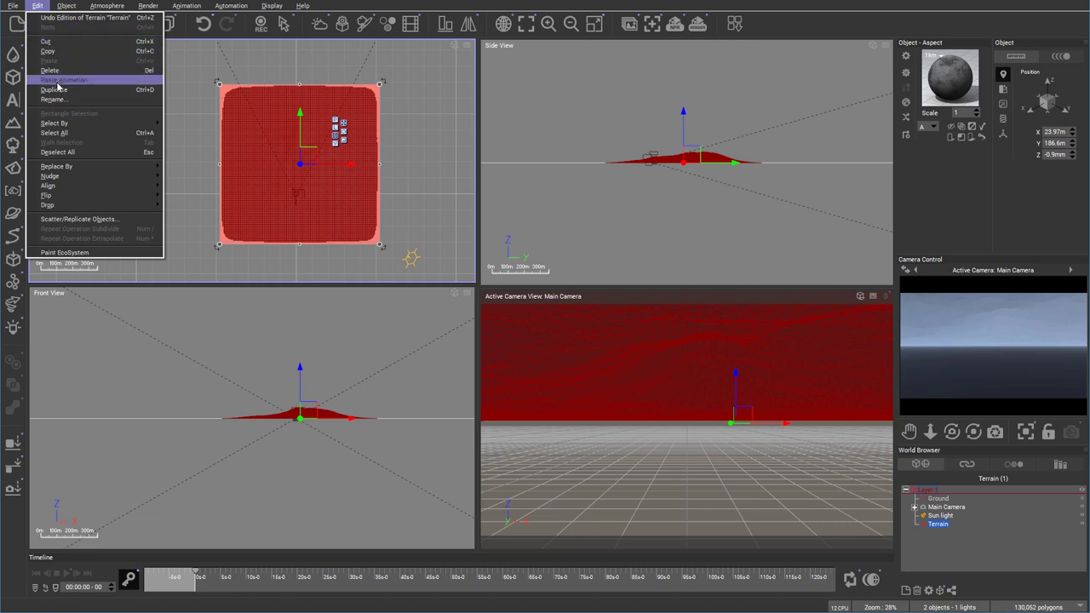
{"action": "mouse_move", "coordinate": [82, 126]}
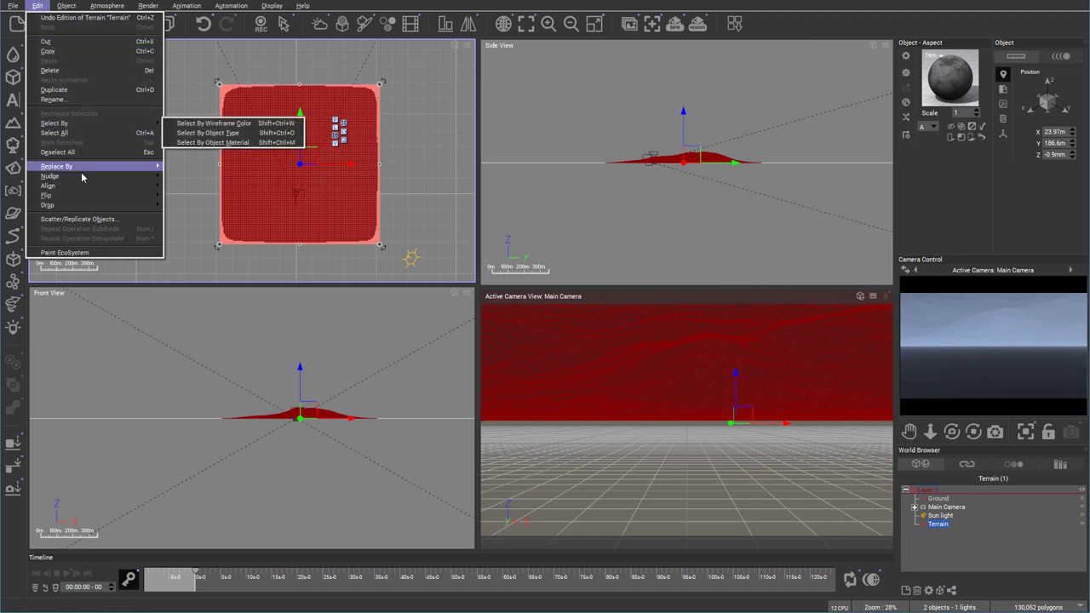
{"action": "mouse_move", "coordinate": [83, 176]}
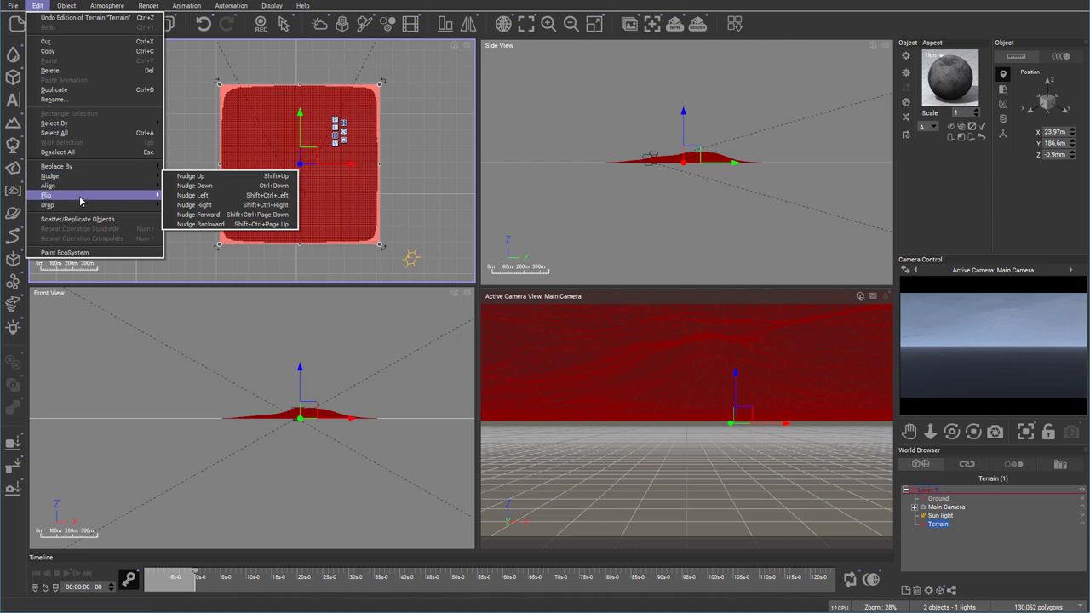
{"action": "mouse_move", "coordinate": [79, 195]}
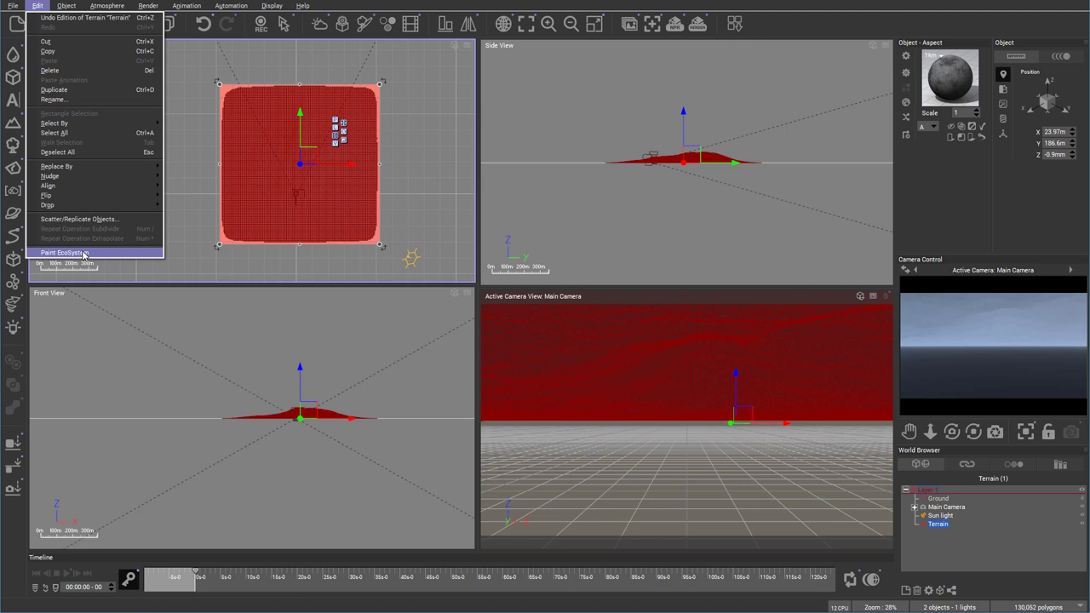
{"action": "left_click", "coordinate": [69, 6]}
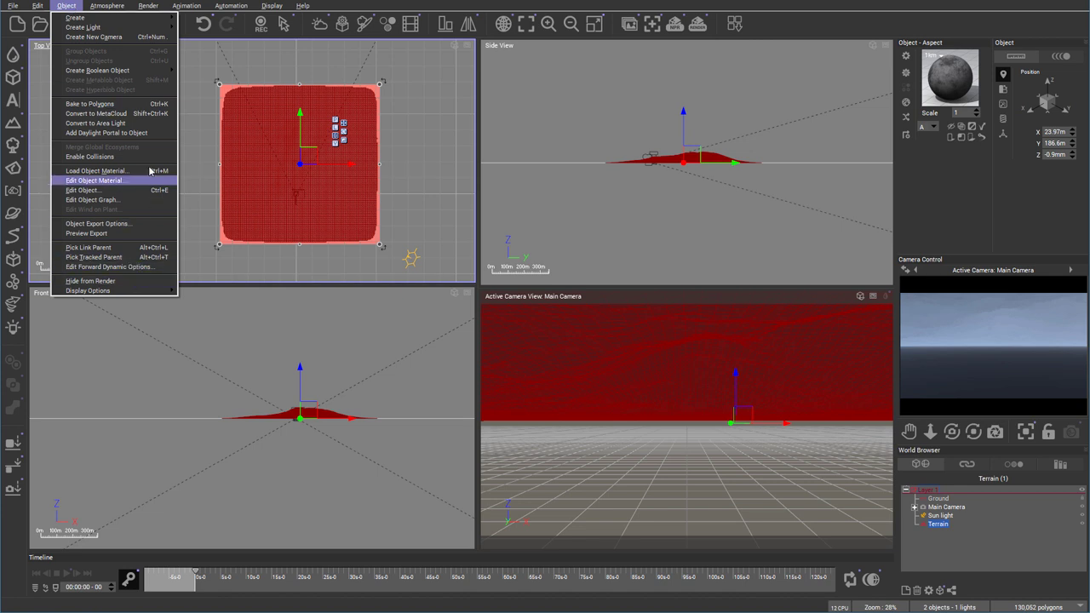
Expand the Object menu's Create Light submenu to show the available light types
{"action": "mouse_move", "coordinate": [87, 32]}
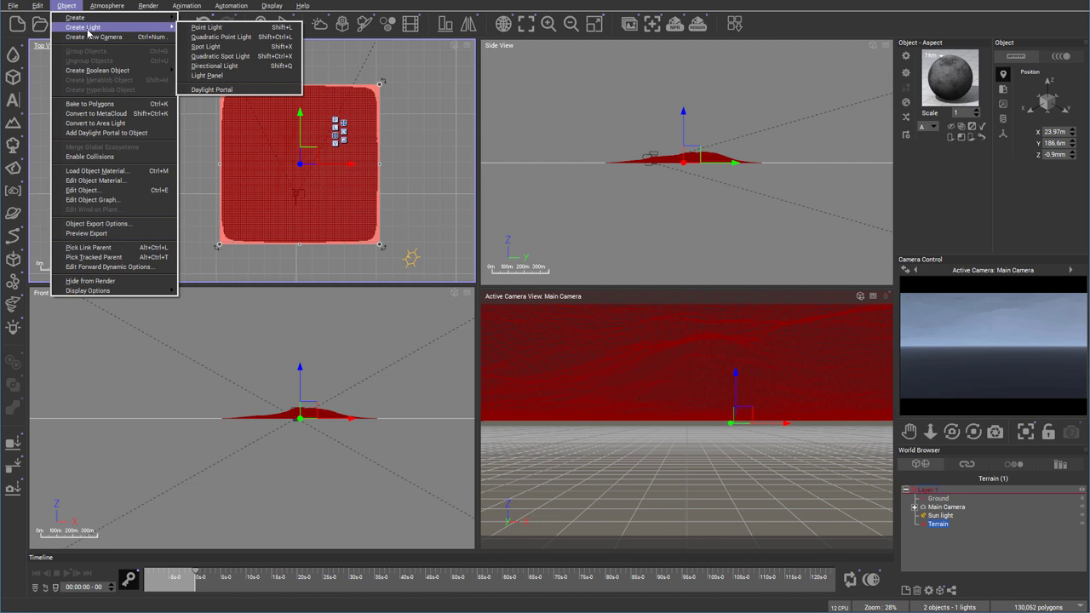
Open the Atmosphere menu, then move across to the Render menu
{"action": "left_click", "coordinate": [124, 6]}
{"action": "left_click", "coordinate": [127, 6]}
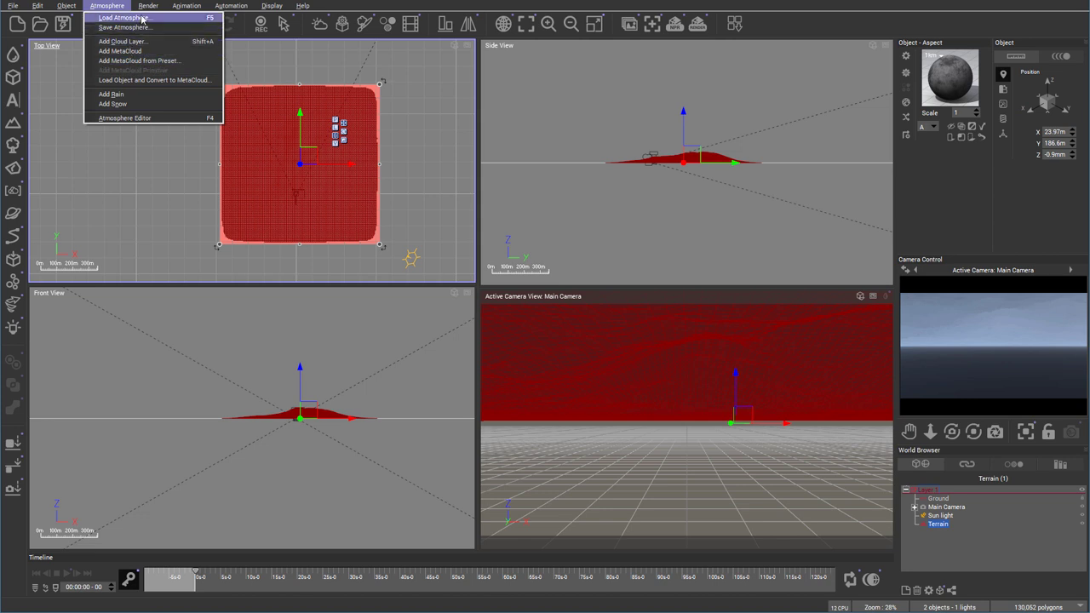
{"action": "mouse_move", "coordinate": [148, 10]}
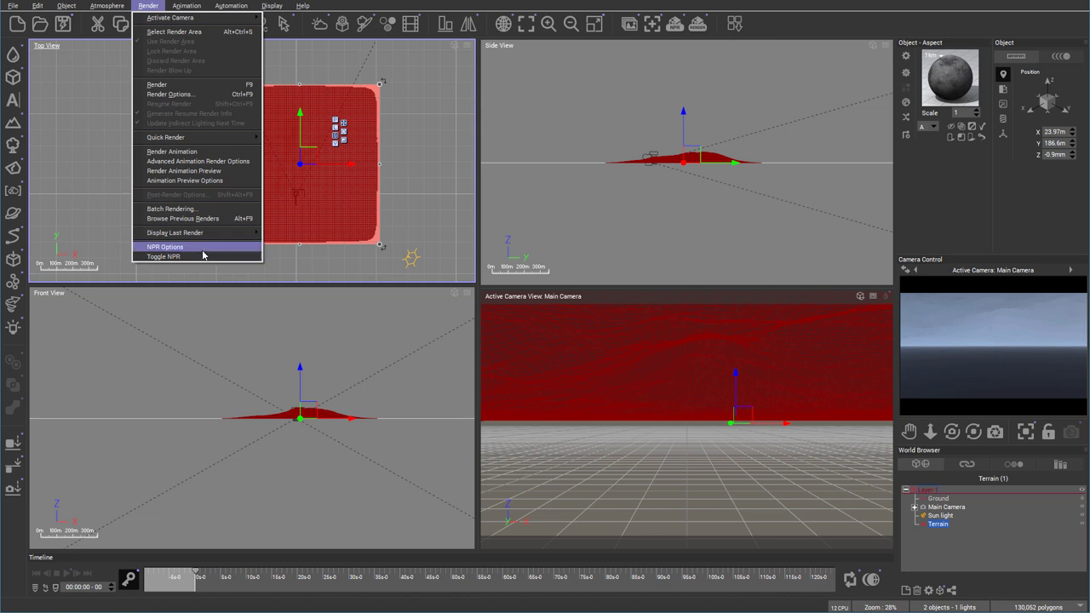
Open the Animation menu, then close it and deselect the terrain in the empty Top View
{"action": "left_click", "coordinate": [186, 5]}
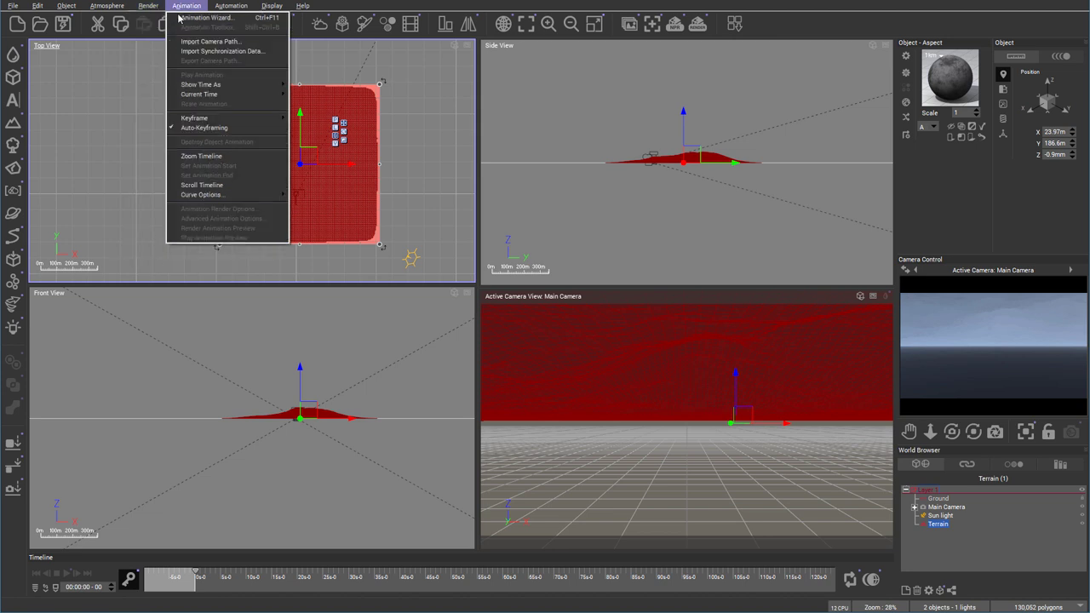
{"action": "key", "text": "Left"}
{"action": "left_click", "coordinate": [106, 70]}
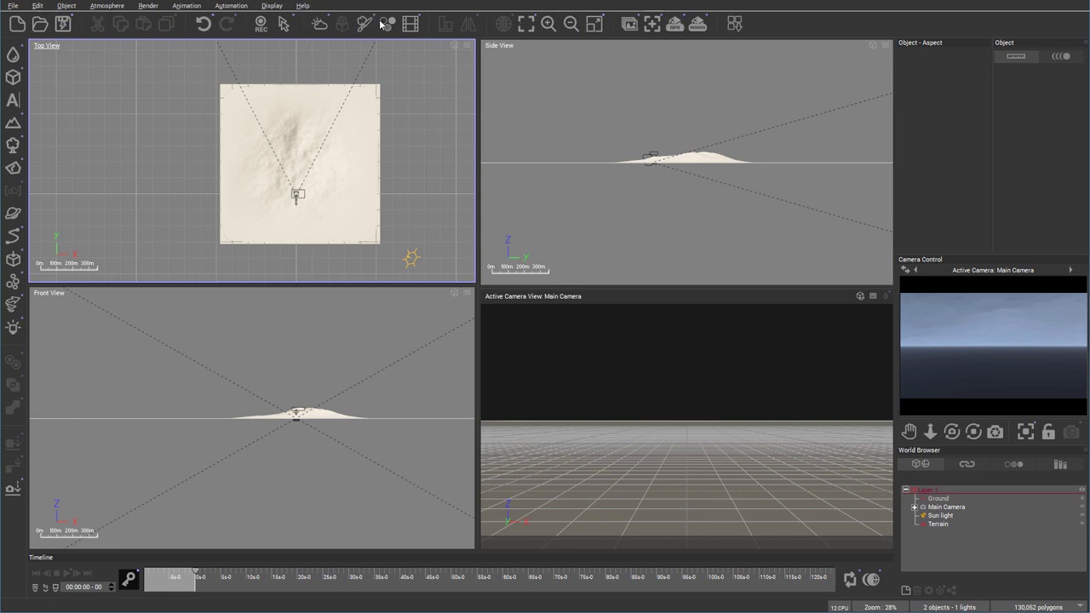
Switch Auto-Keyframing off and back on, then show the Automation menu's Recent Python Scripts
{"action": "left_click", "coordinate": [186, 7]}
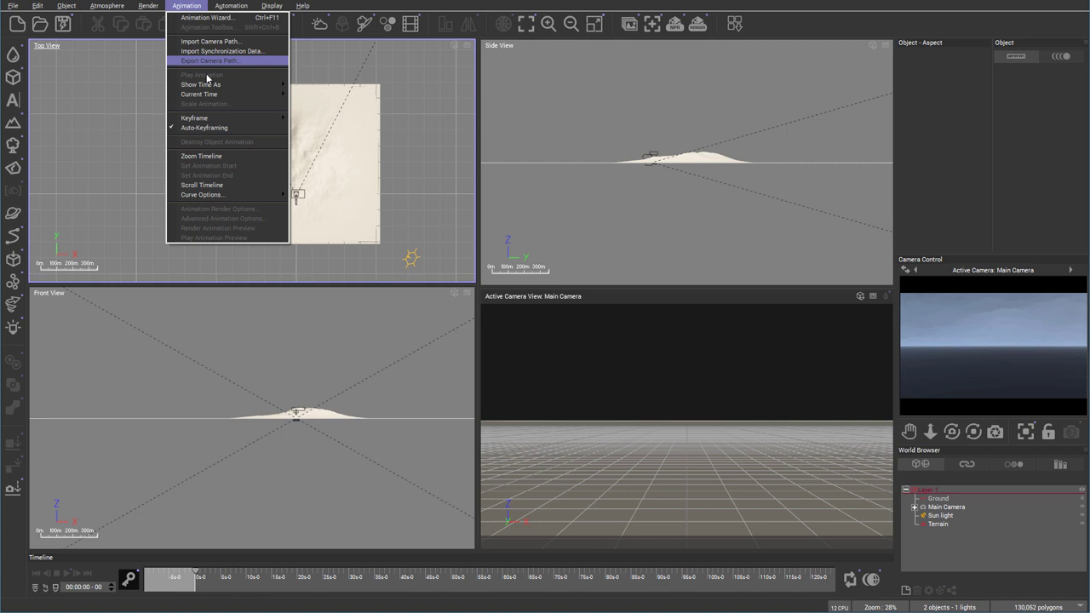
{"action": "left_click", "coordinate": [216, 129]}
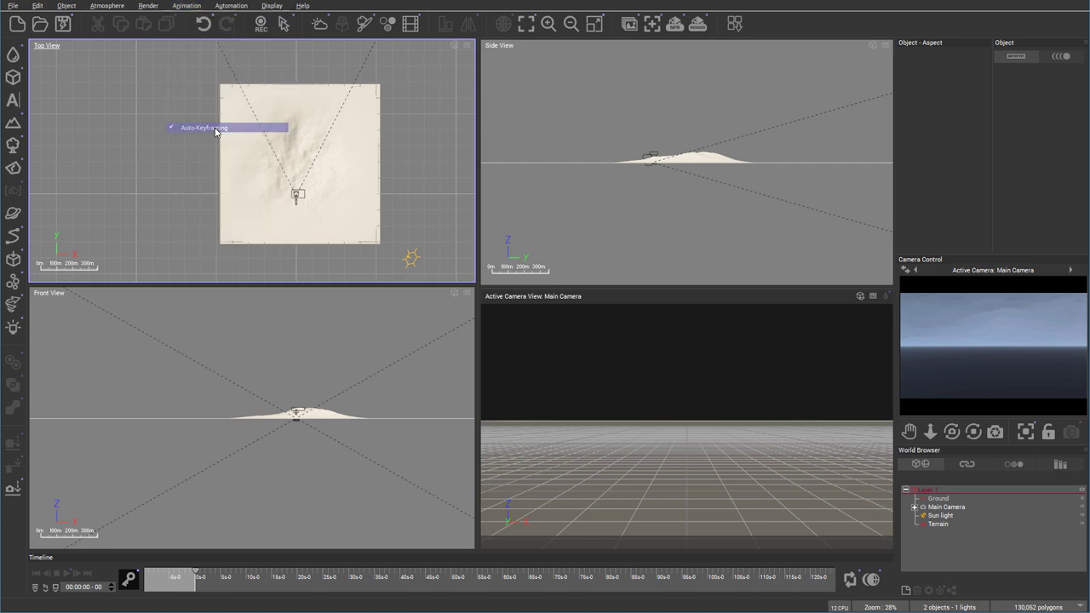
{"action": "left_click", "coordinate": [187, 7]}
{"action": "left_click", "coordinate": [213, 129]}
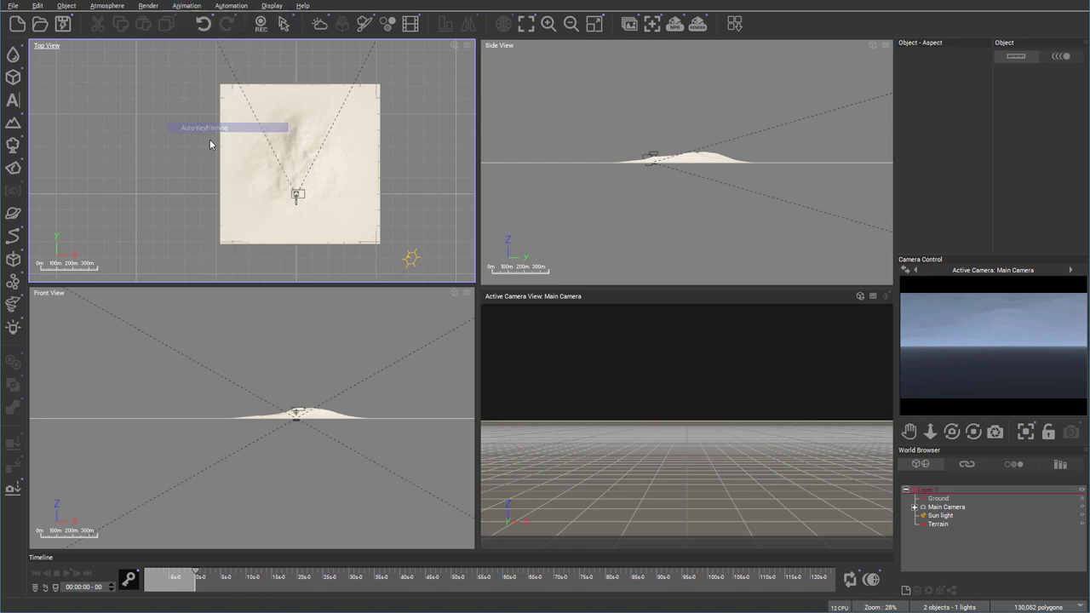
{"action": "left_click", "coordinate": [187, 5]}
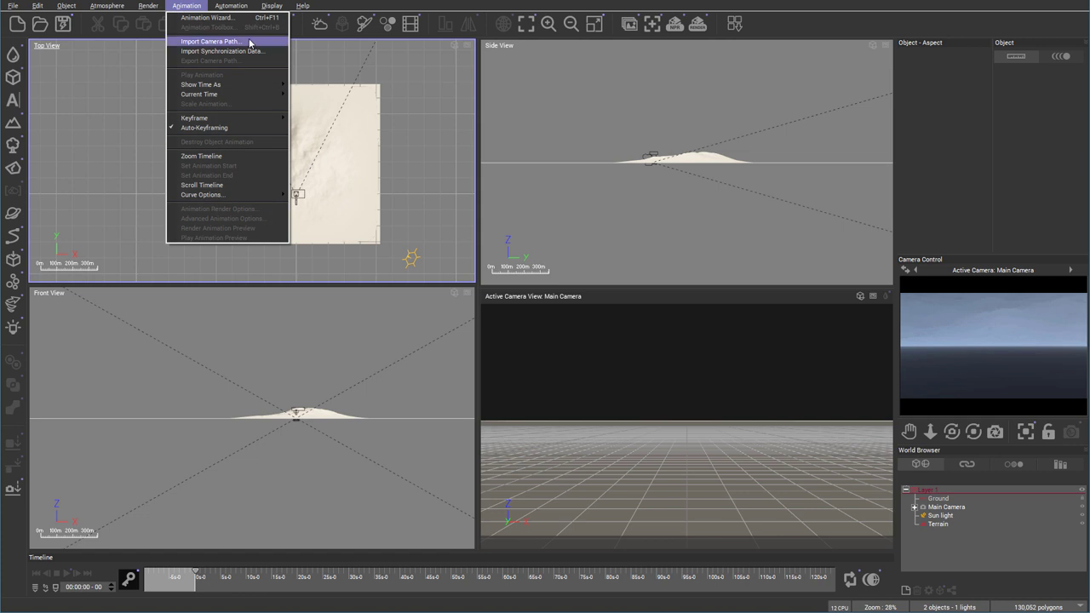
{"action": "mouse_move", "coordinate": [238, 4]}
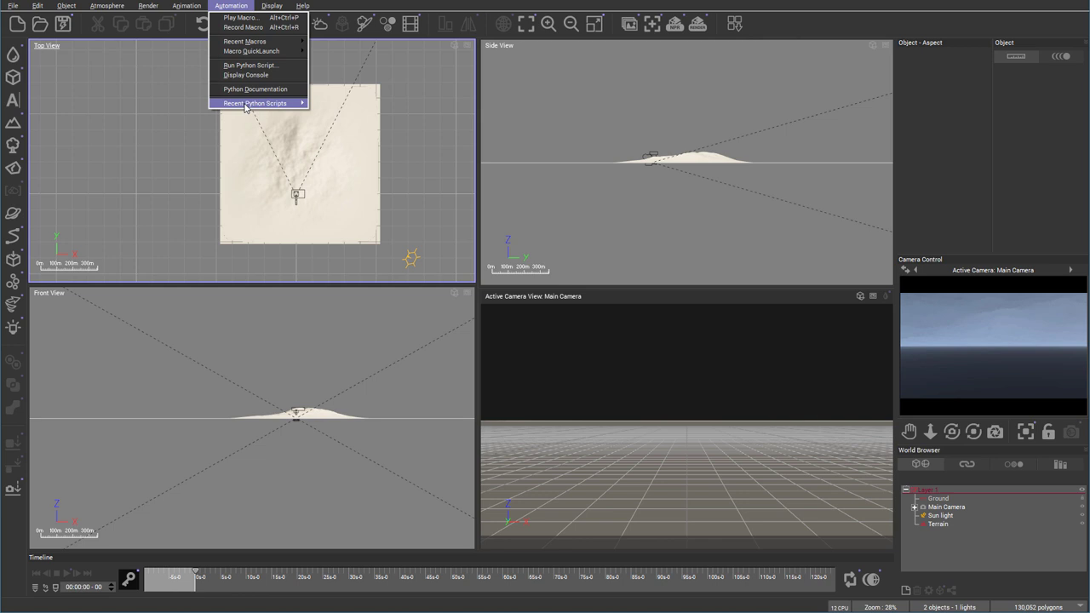
Look through the Display menu's Workspace options, then move across to the Help menu
{"action": "mouse_move", "coordinate": [245, 105]}
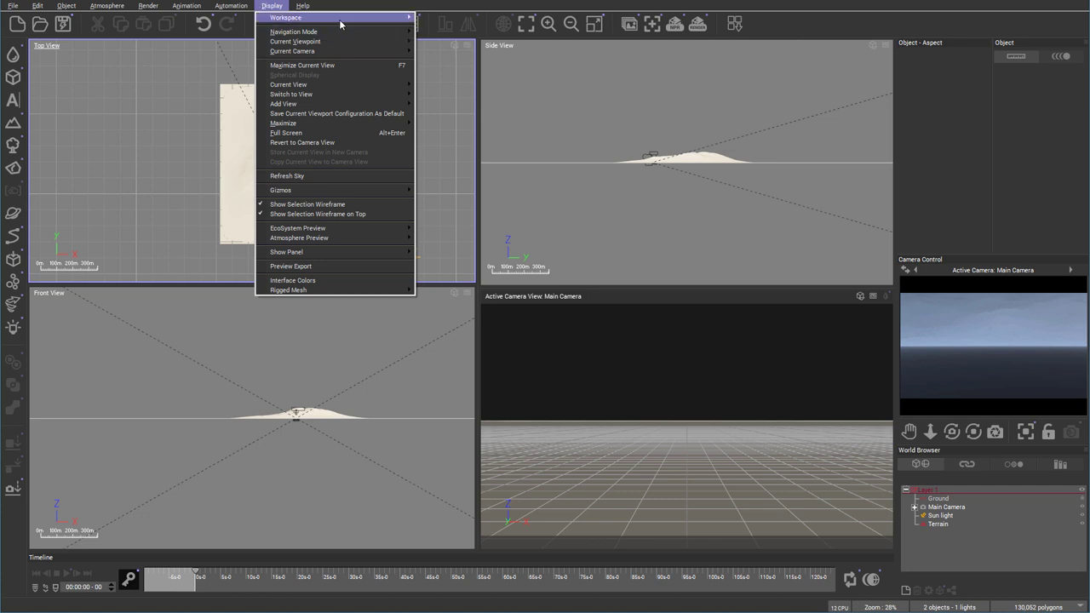
{"action": "mouse_move", "coordinate": [340, 23]}
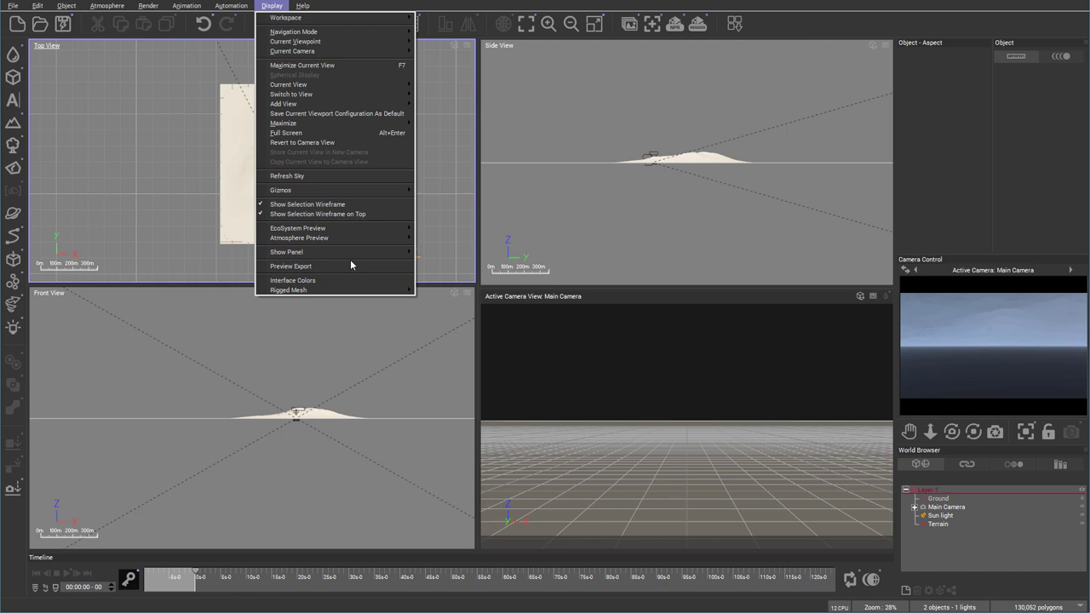
{"action": "mouse_move", "coordinate": [298, 4]}
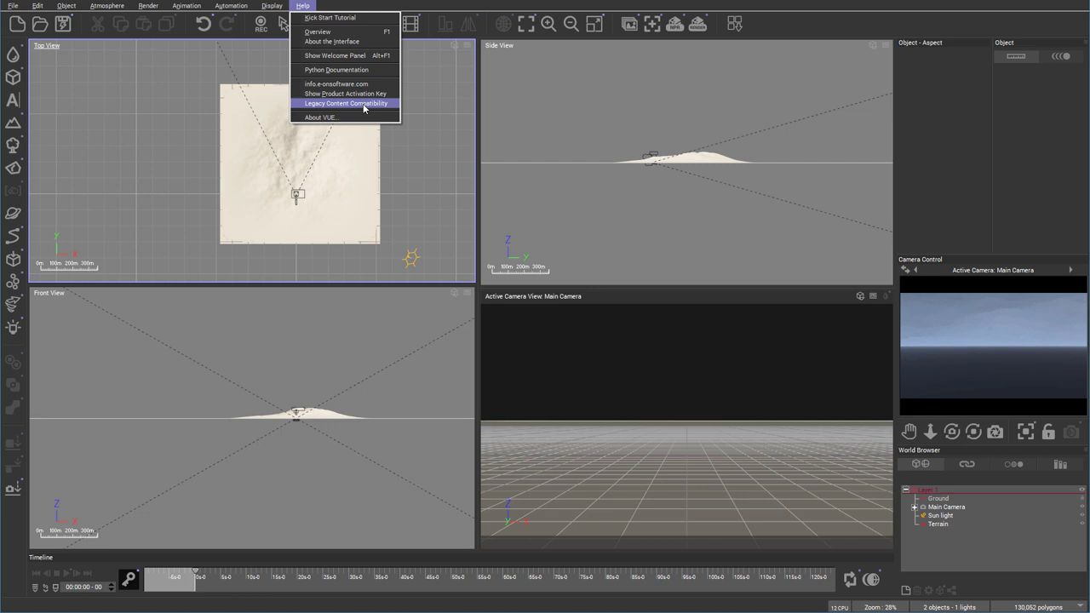
Dismiss the Help list by activating the Side View viewport
{"action": "left_click", "coordinate": [534, 85]}
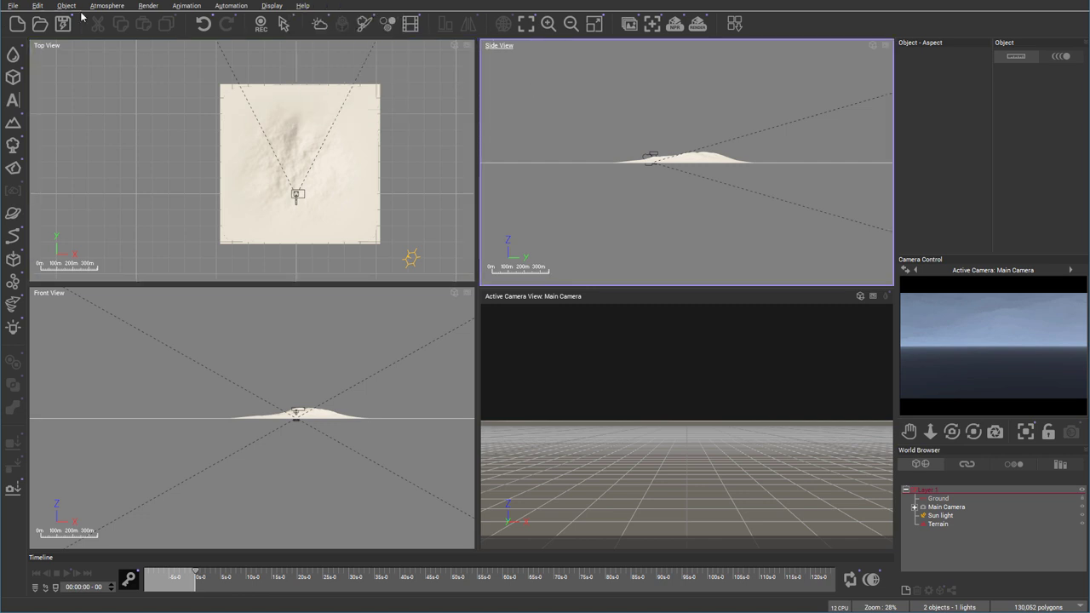